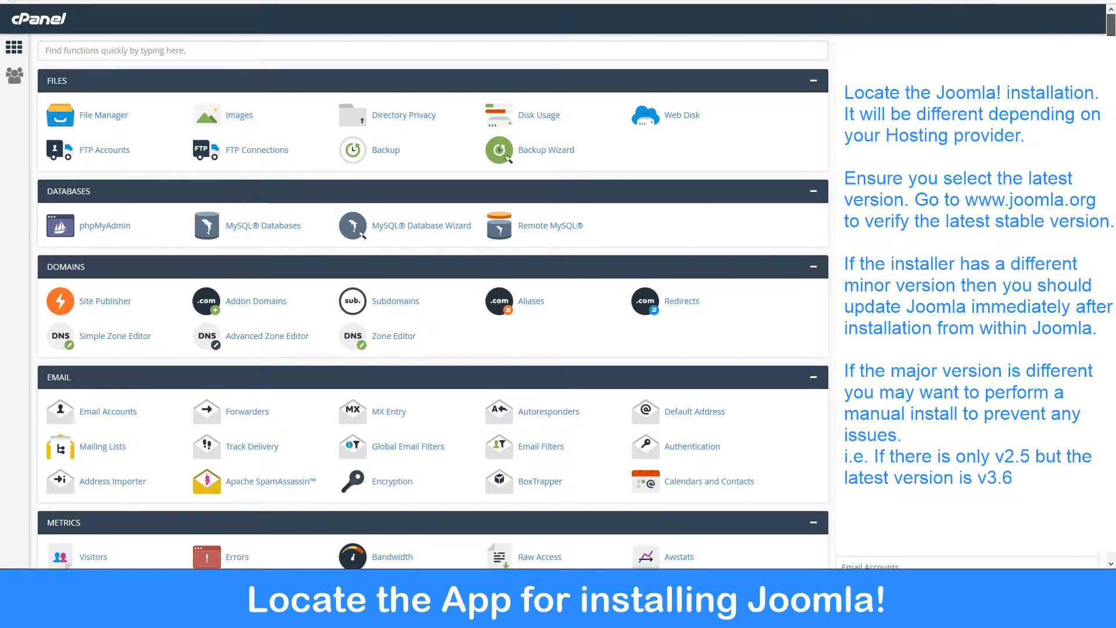
Open the Joomla script in the Softaculous Apps Installer and start its installation.
scroll(433, 303, "down", 1)
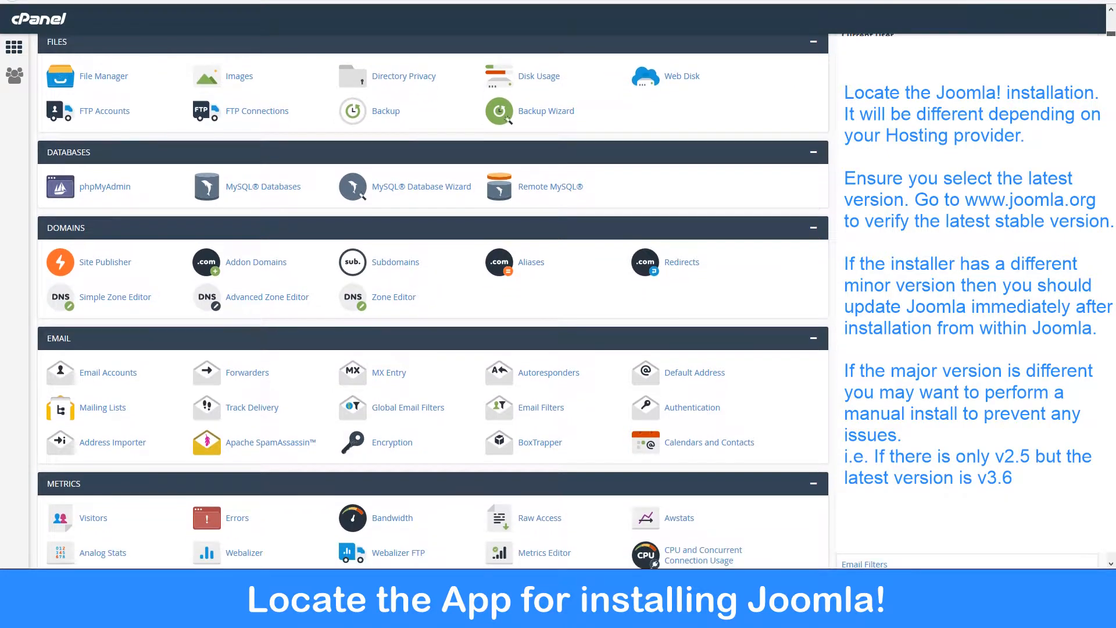
scroll(433, 302, "down", 2)
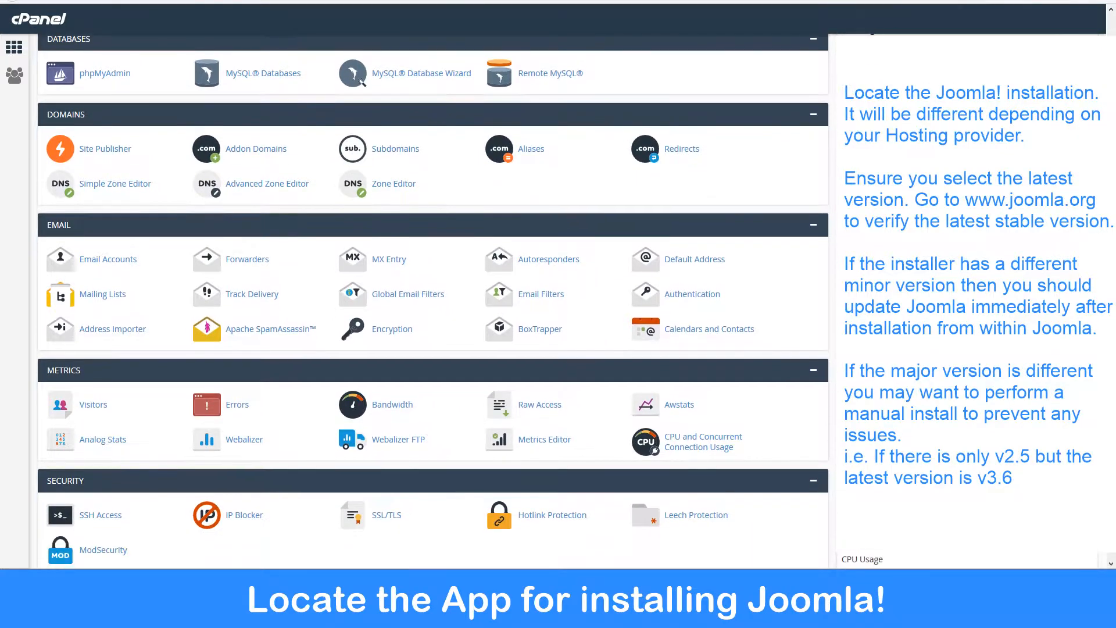
scroll(433, 302, "down", 2)
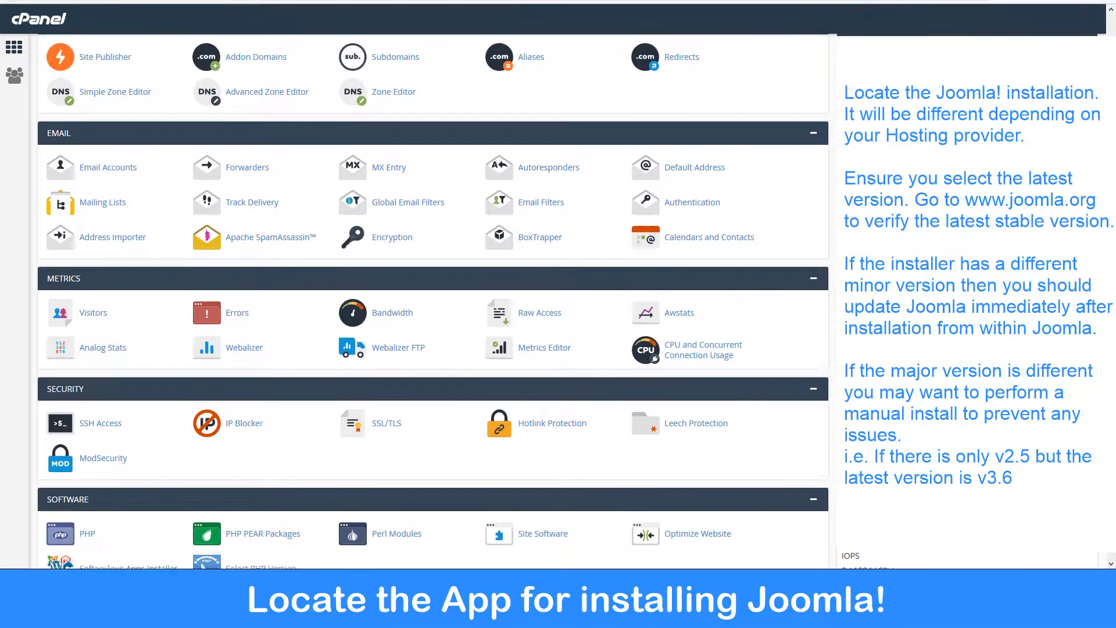
scroll(433, 302, "down", 3)
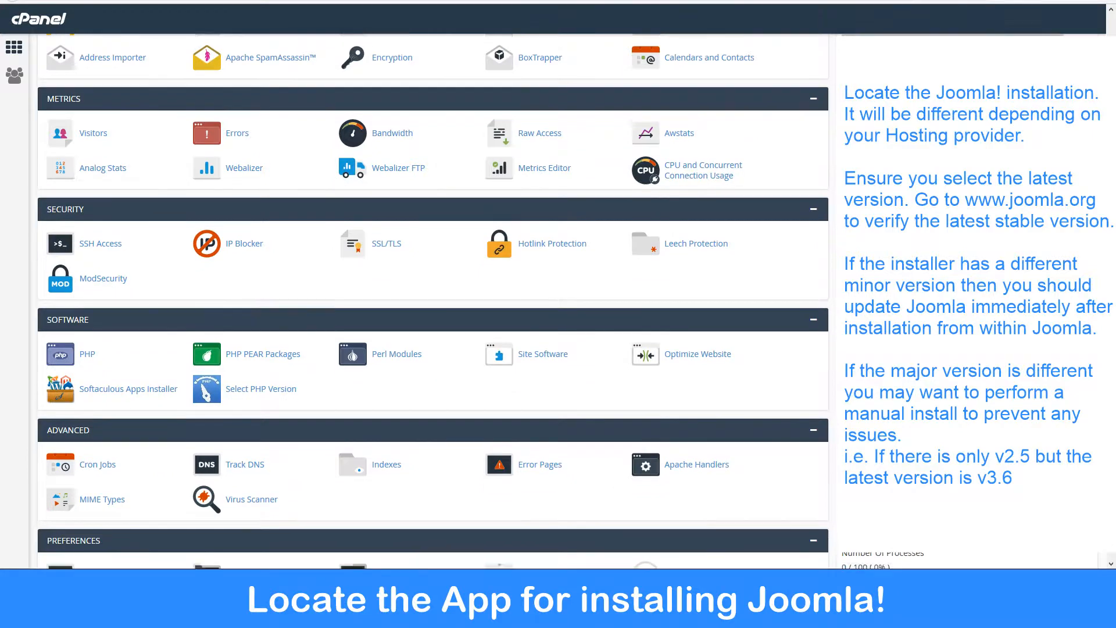
scroll(433, 302, "down", 3)
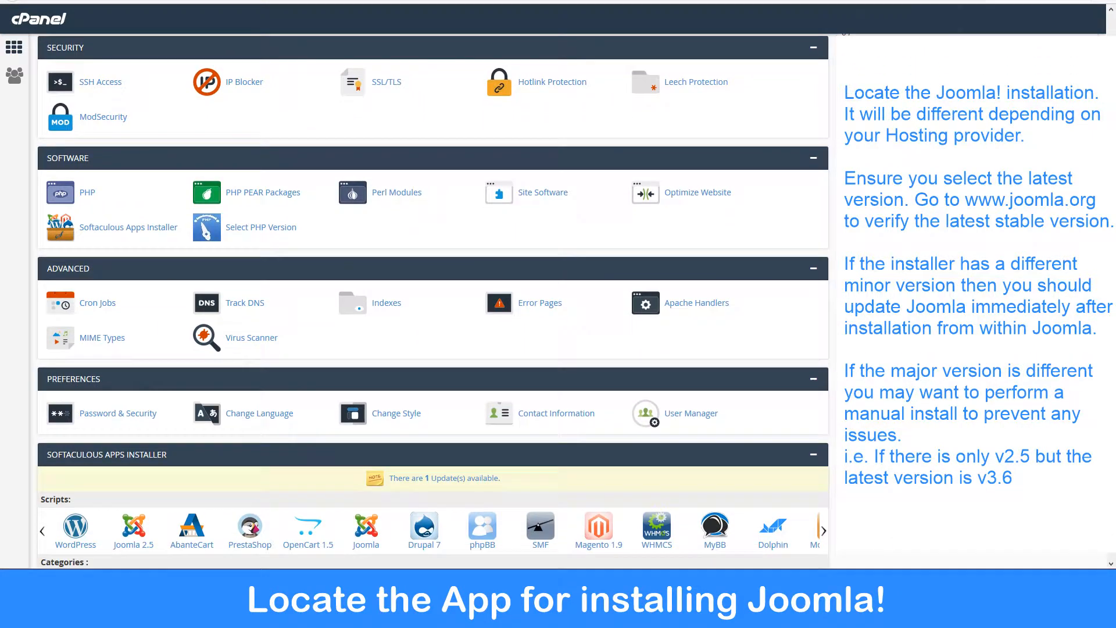
scroll(433, 302, "down", 1)
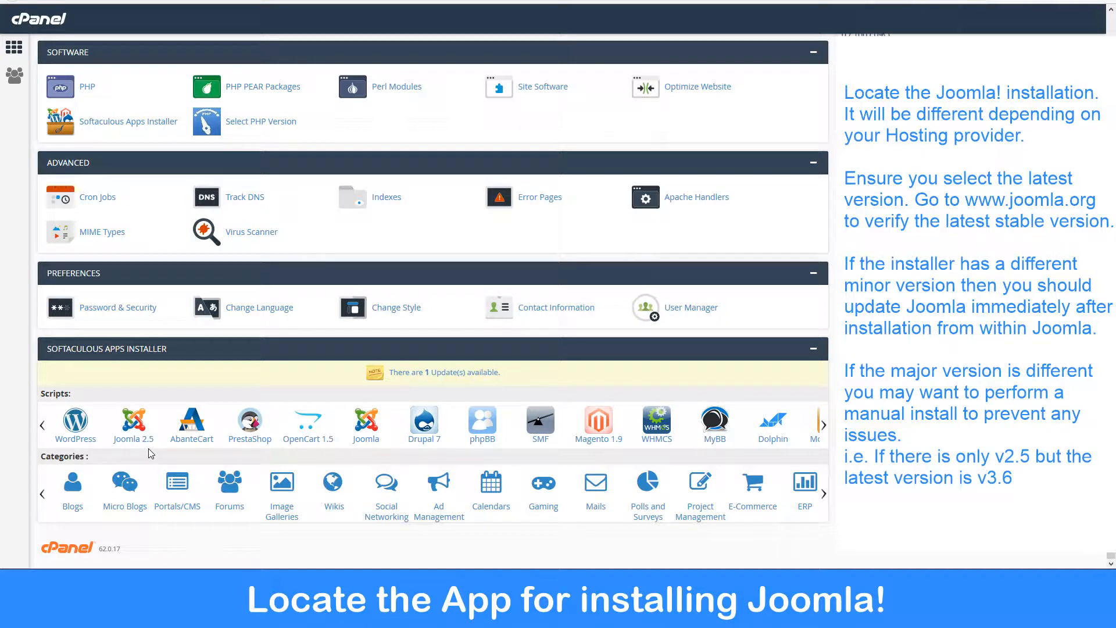
left_click(365, 426)
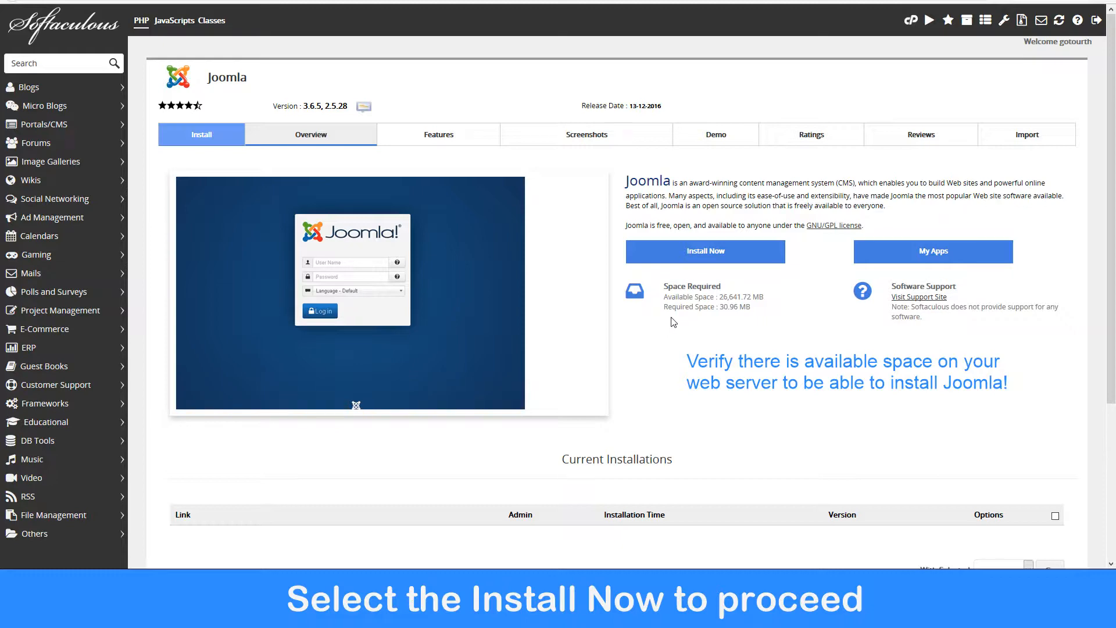
left_click(701, 257)
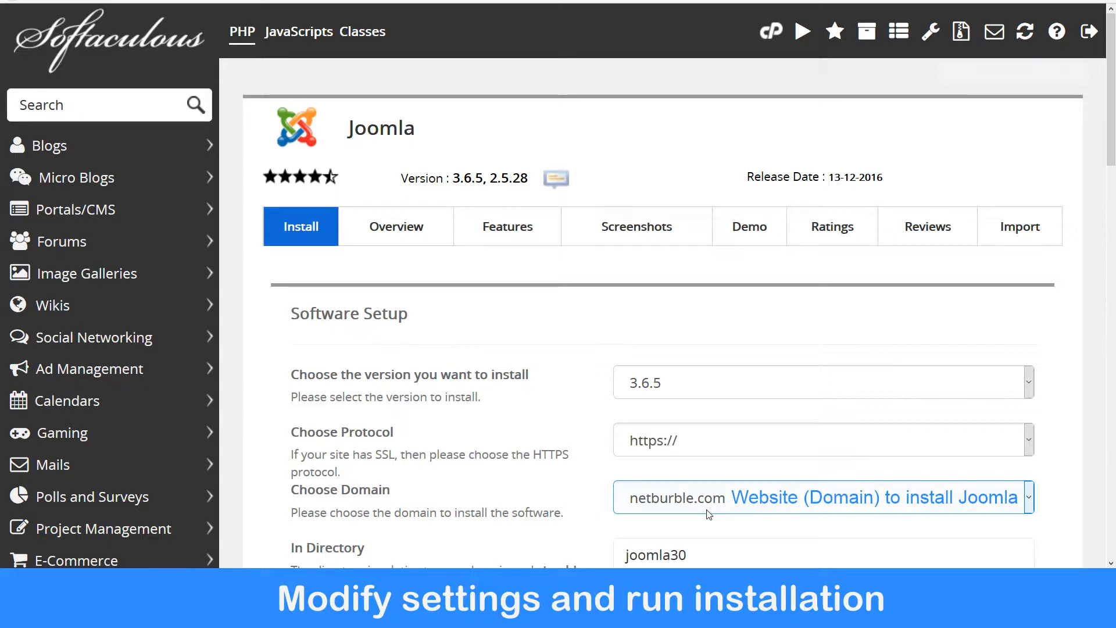
Try to clear the joomla30 In Directory folder so Joomla installs into the domain root.
left_click_drag(1109, 97, 1111, 227)
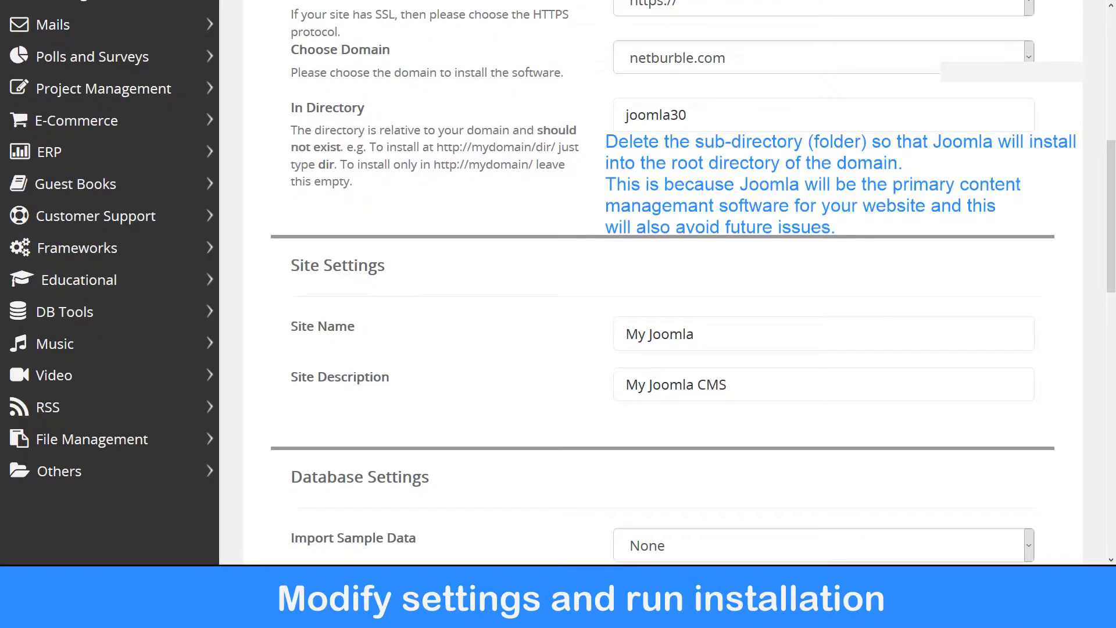
left_click(710, 113)
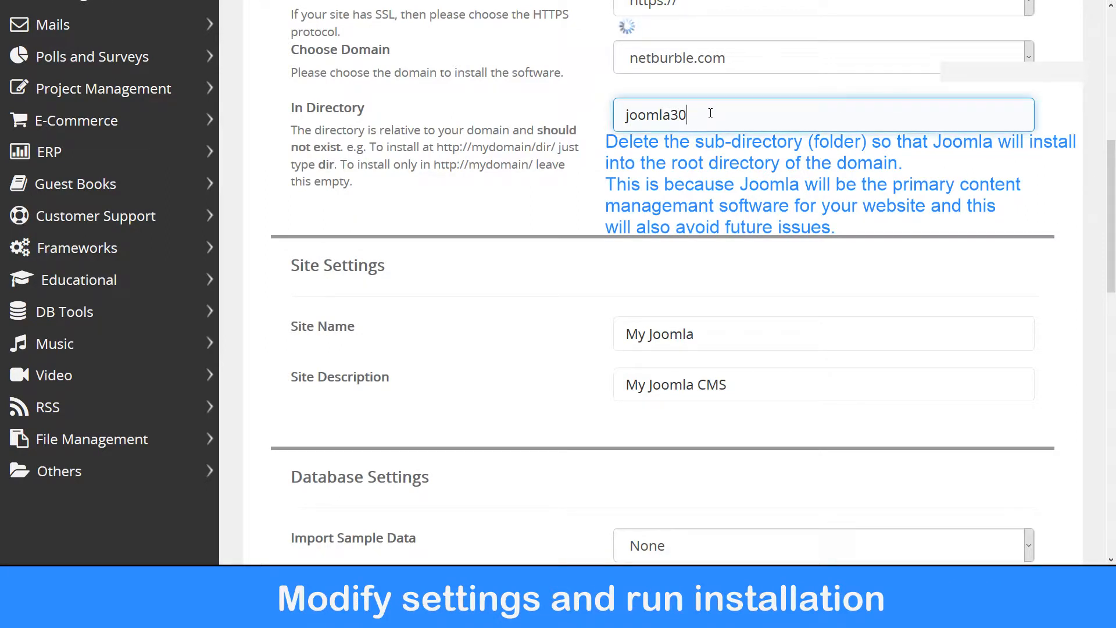
key("BackSpace")
key("BackSpace")
key("BackSpace")
key("BackSpace")
key("BackSpace")
key("BackSpace")
key("BackSpace")
key("BackSpace")
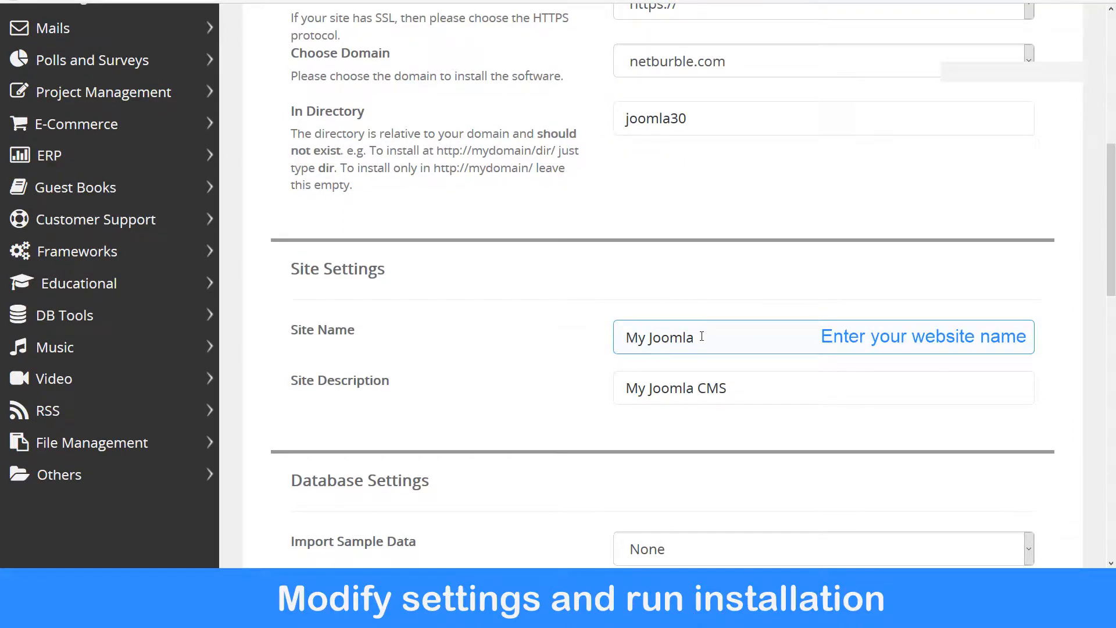
Set the Site Name to Net Burble.
left_click(702, 336)
key("BackSpace")
key("BackSpace")
key("BackSpace")
key("BackSpace")
key("BackSpace")
key("BackSpace")
key("BackSpace")
key("BackSpace")
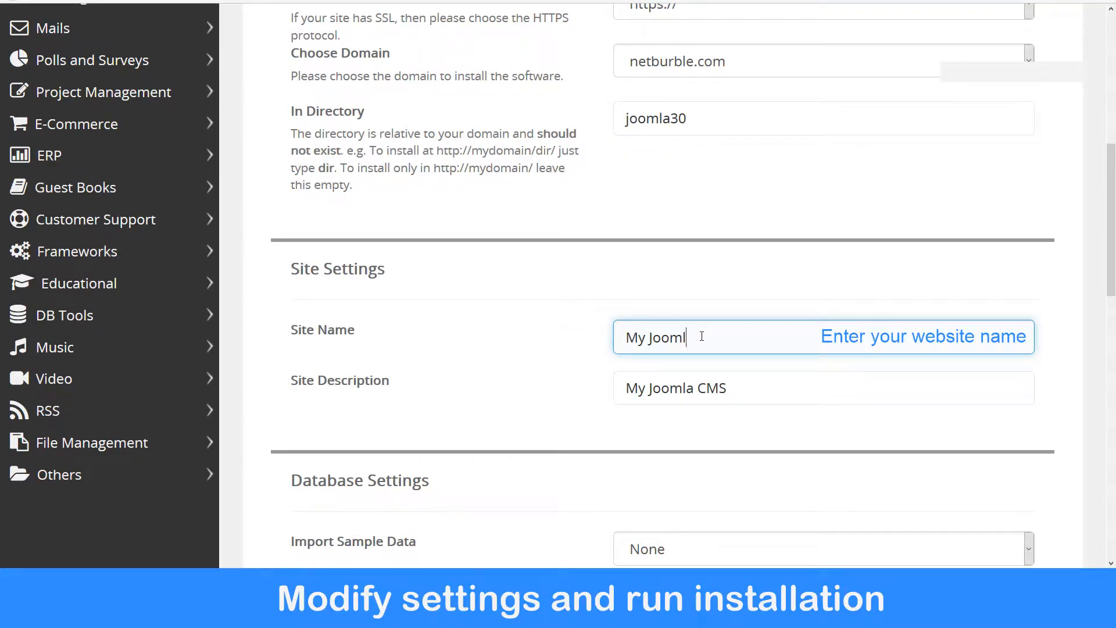
key("BackSpace")
type("Net  Burble")
left_click(670, 428)
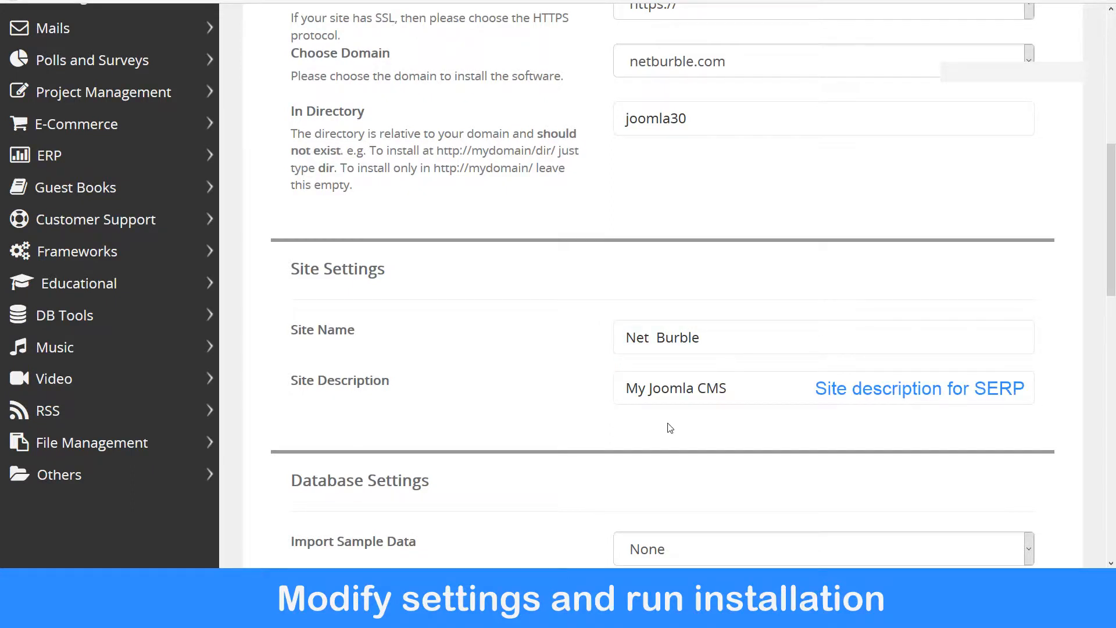
Set the Site Description to Latest Internet Trends.
left_click(724, 400)
left_click(729, 387)
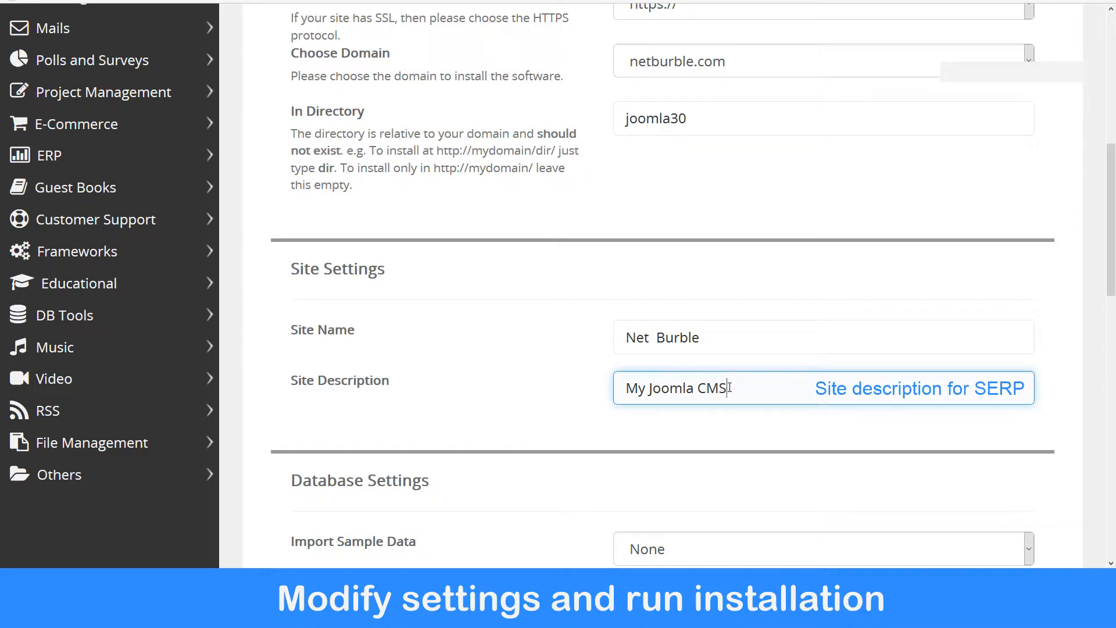
key("BackSpace")
key("BackSpace")
key("BackSpace")
key("BackSpace")
key("BackSpace")
key("BackSpace")
key("BackSpace")
key("BackSpace")
key("BackSpace")
key("BackSpace")
key("BackSpace")
key("BackSpace")
key("BackSpace")
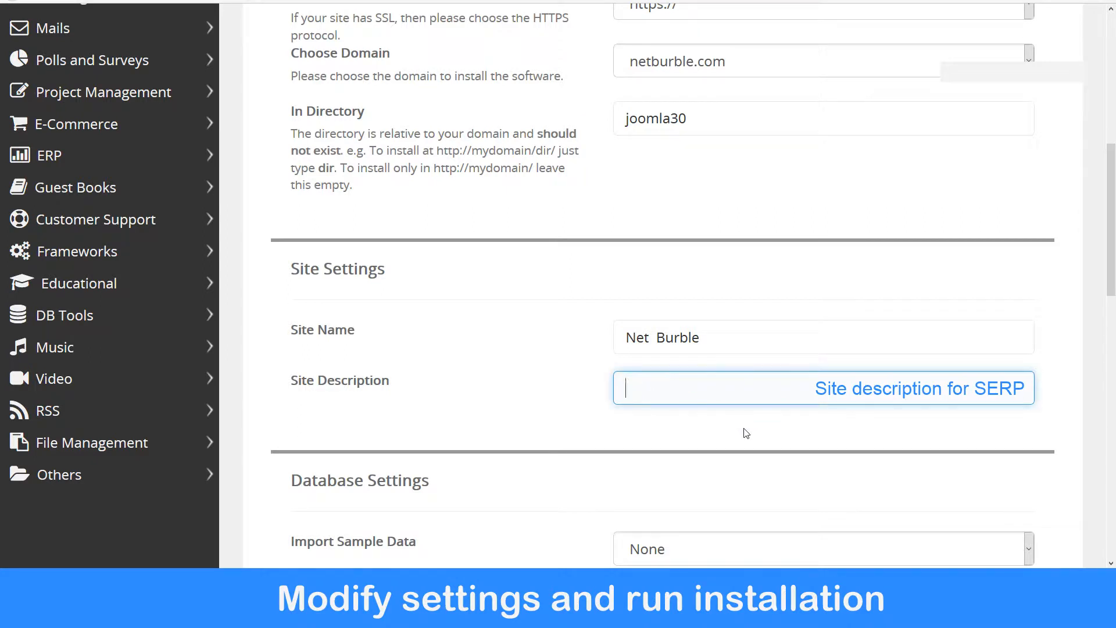
type("Latest Internet Trends")
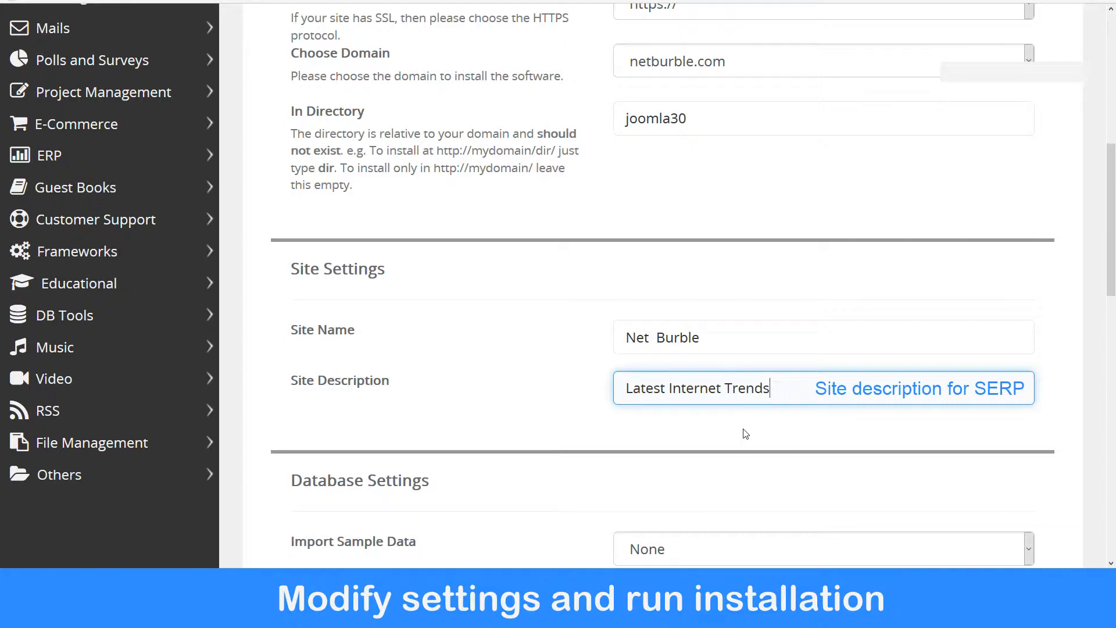
left_click(701, 430)
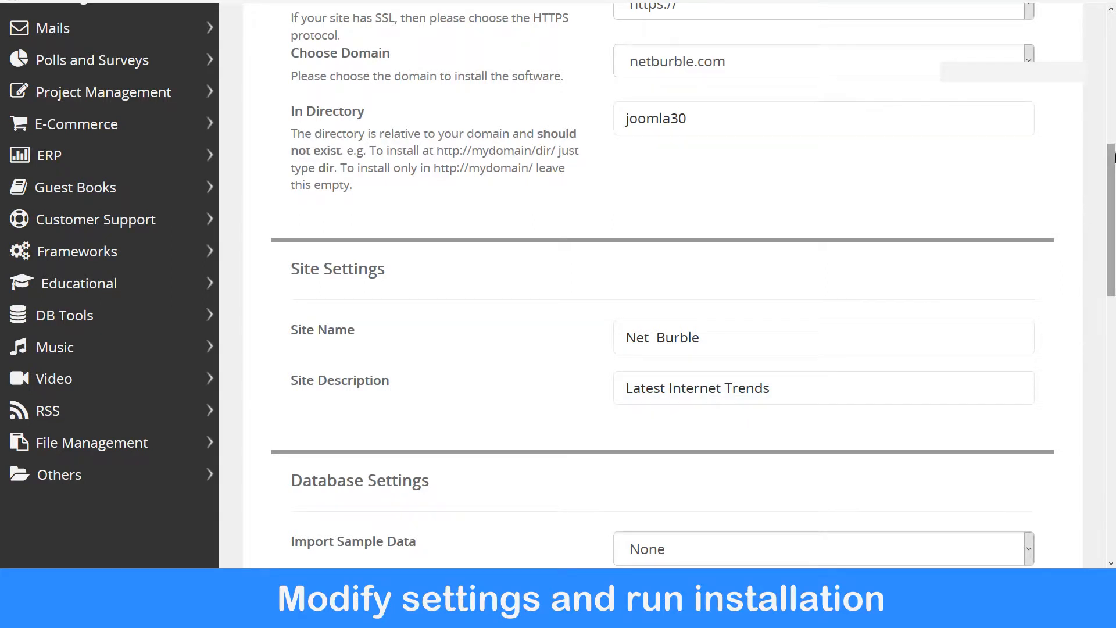
Change the Admin Username to zulu37_admin.
left_click_drag(1111, 157, 1110, 279)
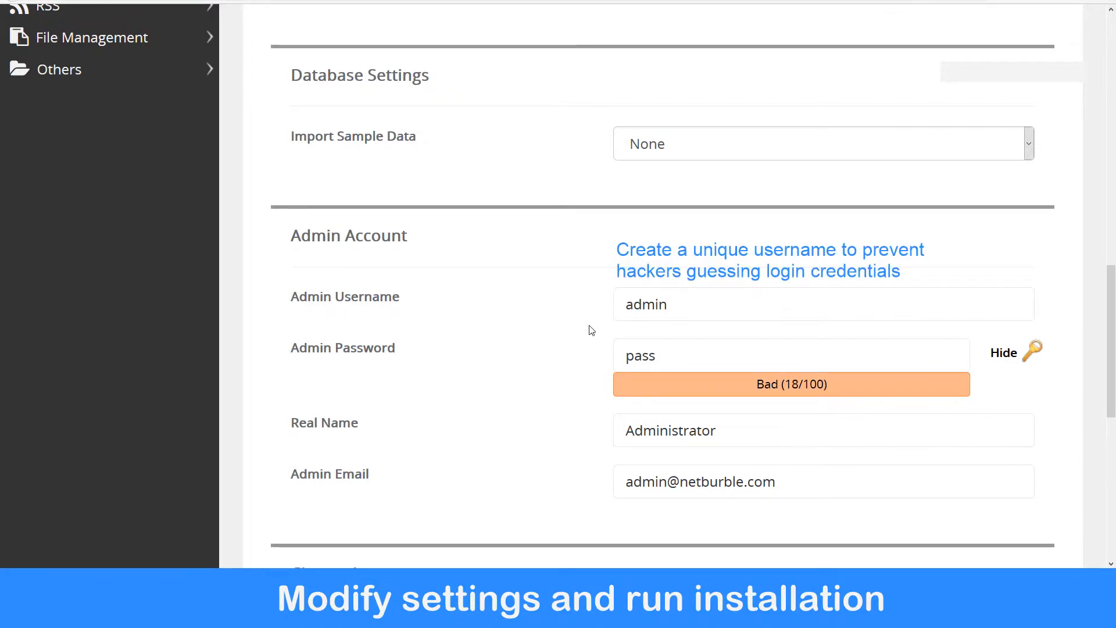
left_click(661, 305)
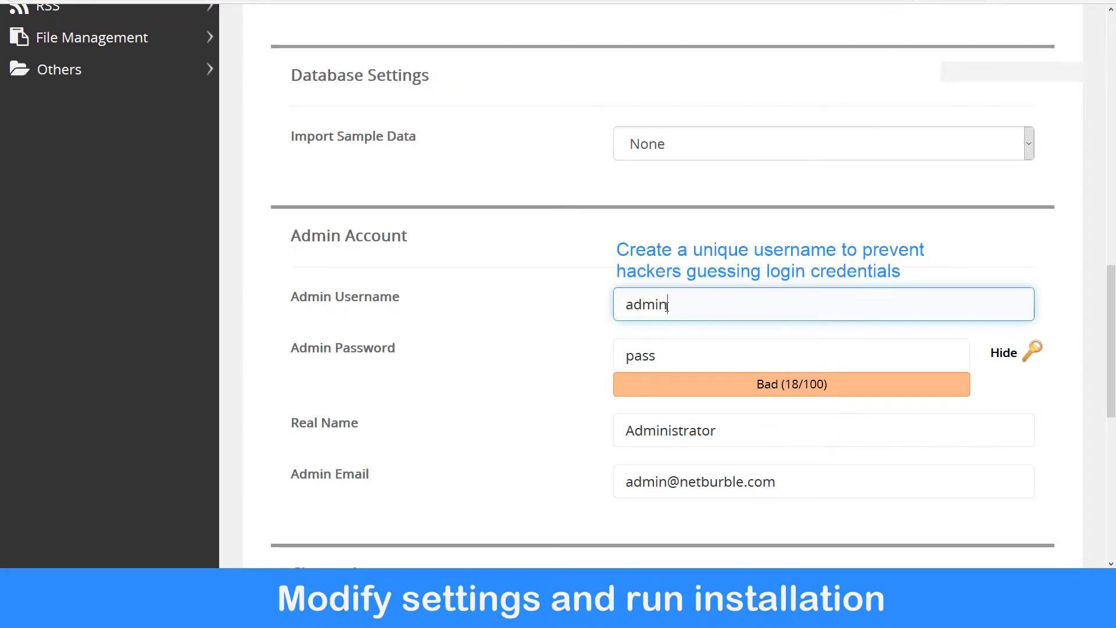
key("BackSpace")
key("BackSpace")
key("BackSpace")
key("BackSpace")
key("BackSpace")
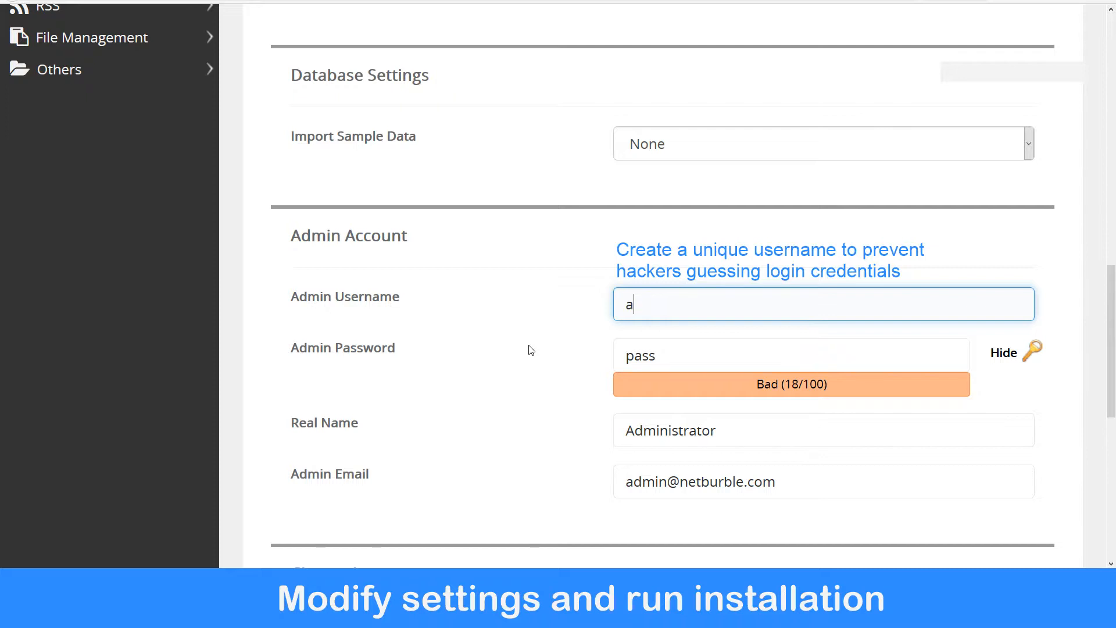
type("zulu37_admin")
left_click(556, 388)
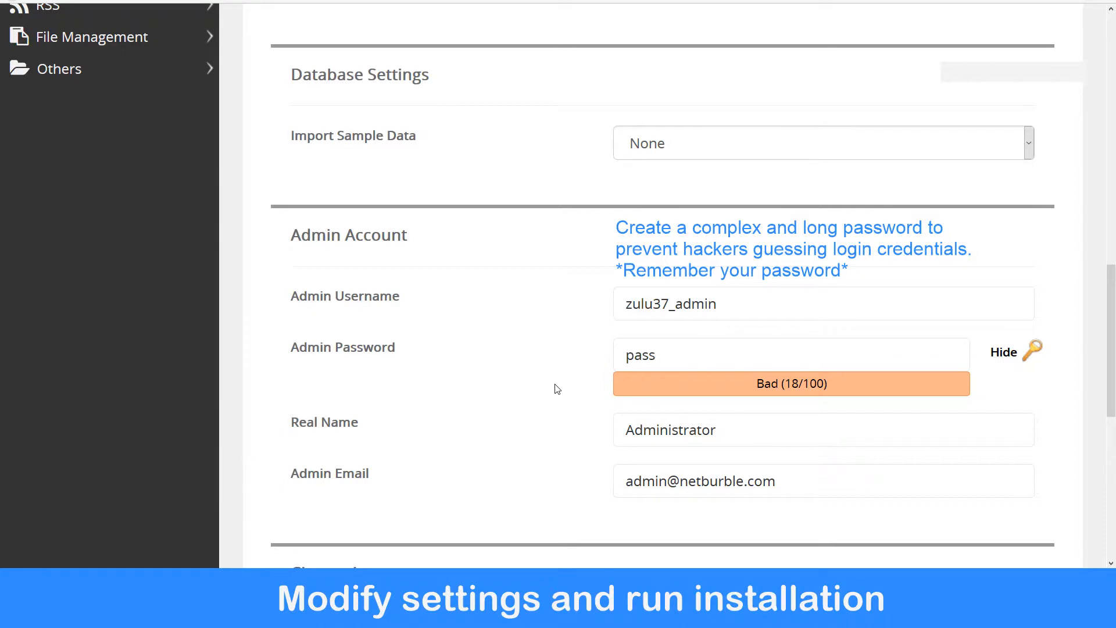
Hide the Admin Password field and replace the default with a new complex admin password.
left_click(684, 359)
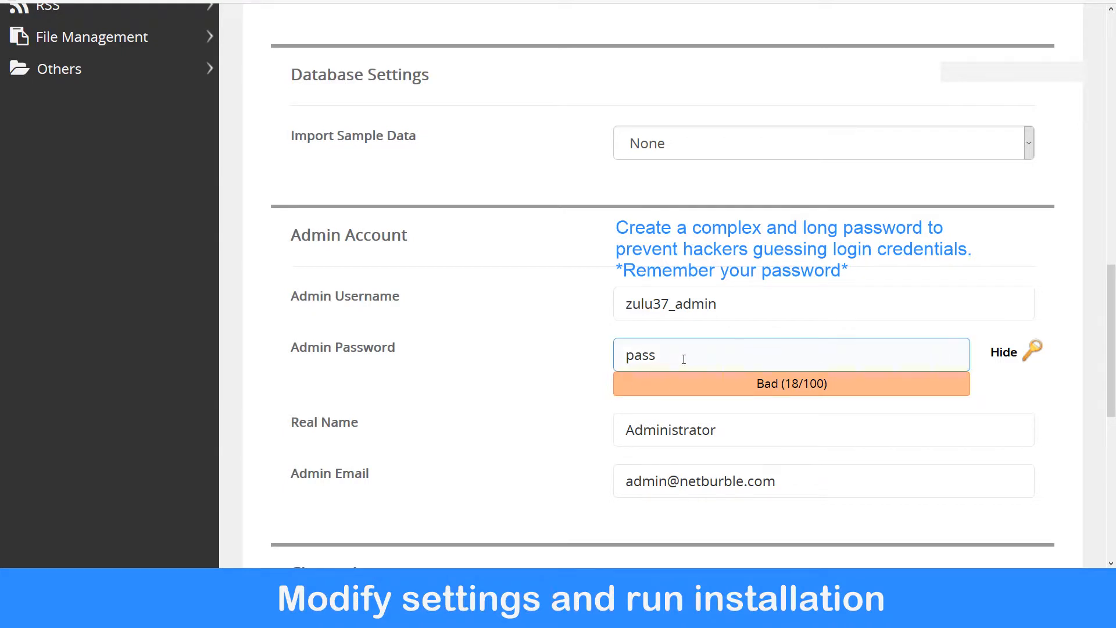
left_click(1004, 354)
left_click(760, 358)
key("BackSpace")
key("BackSpace")
key("BackSpace")
key("BackSpace")
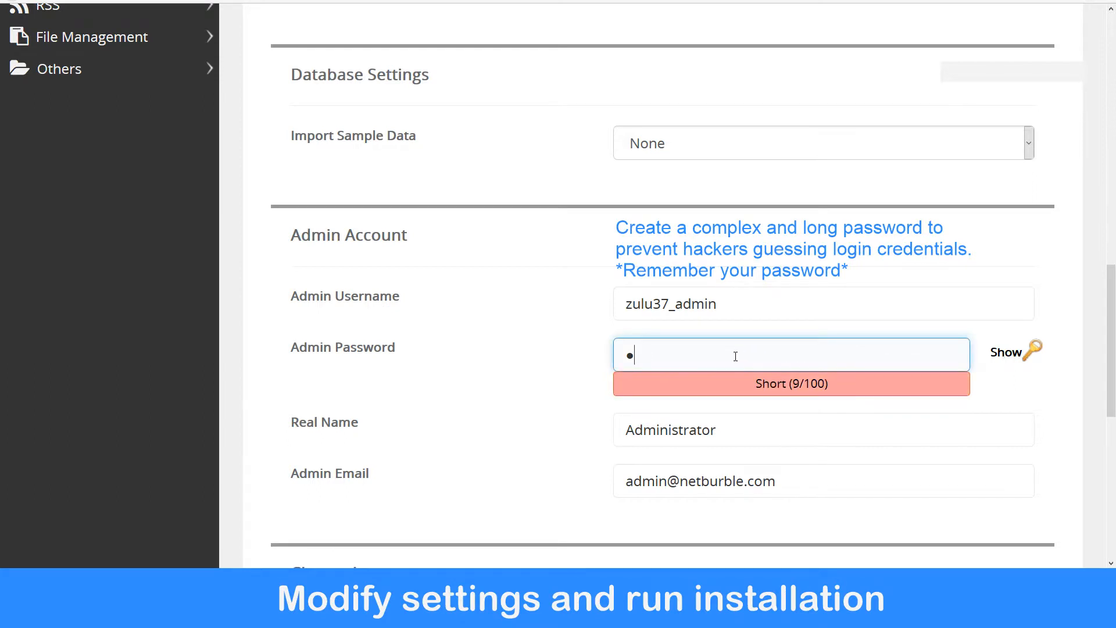
type("•••••••")
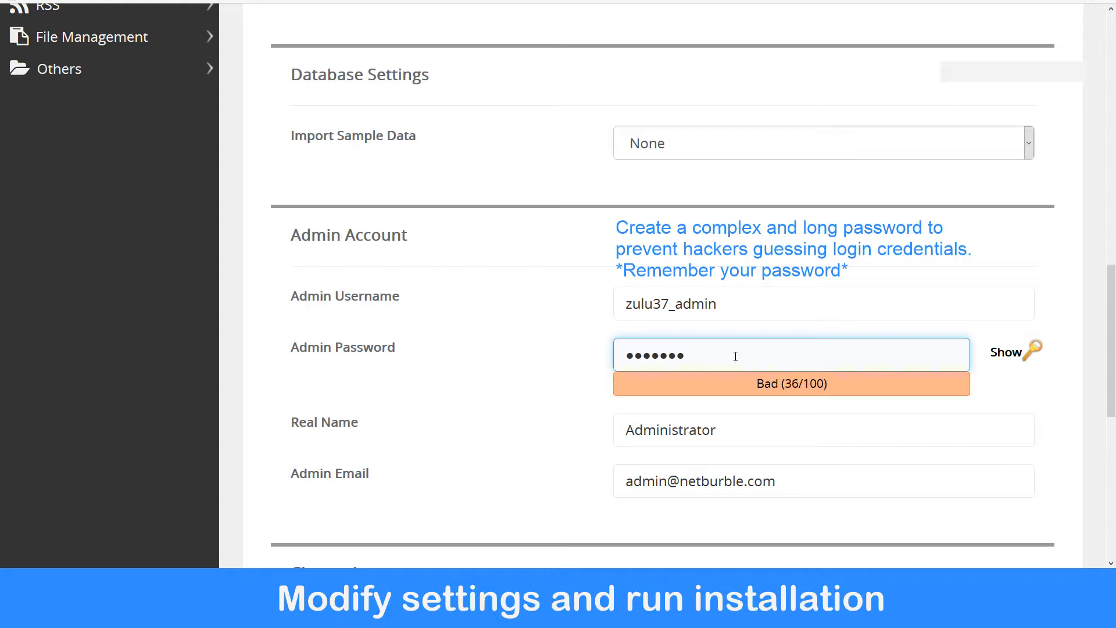
type("•••")
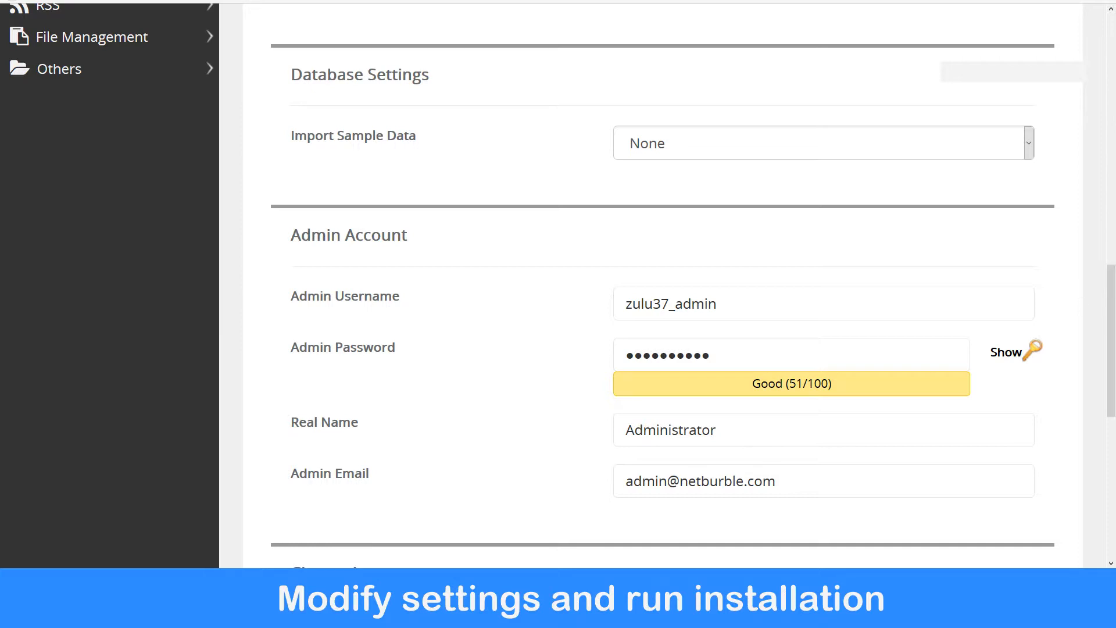
Expand Advanced Options to review the database name and table prefix.
left_click_drag(1111, 278, 1111, 419)
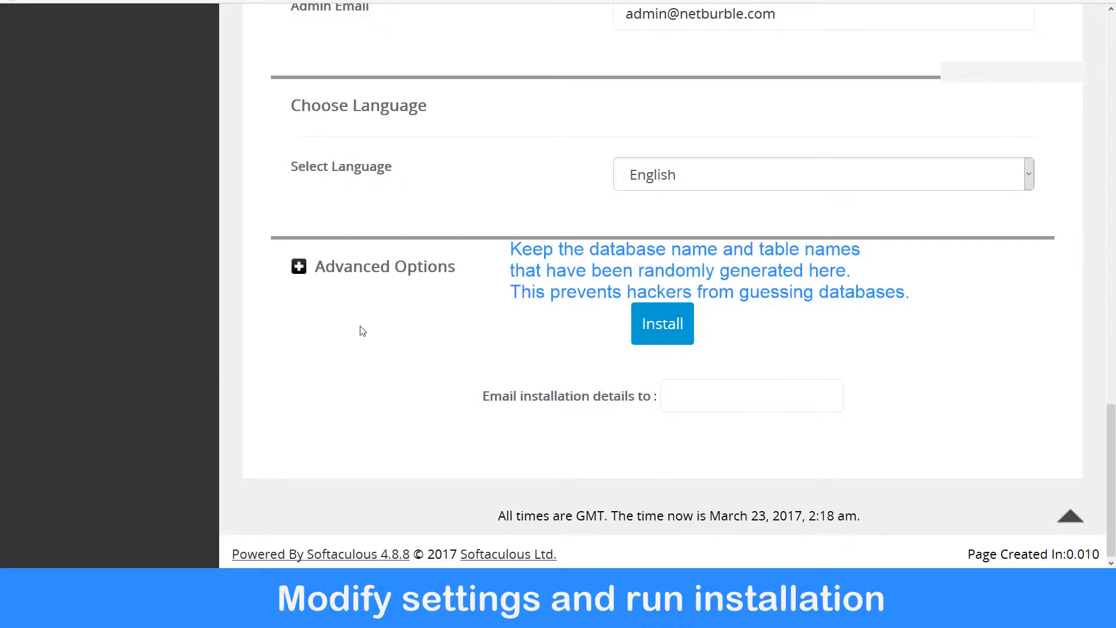
left_click(329, 265)
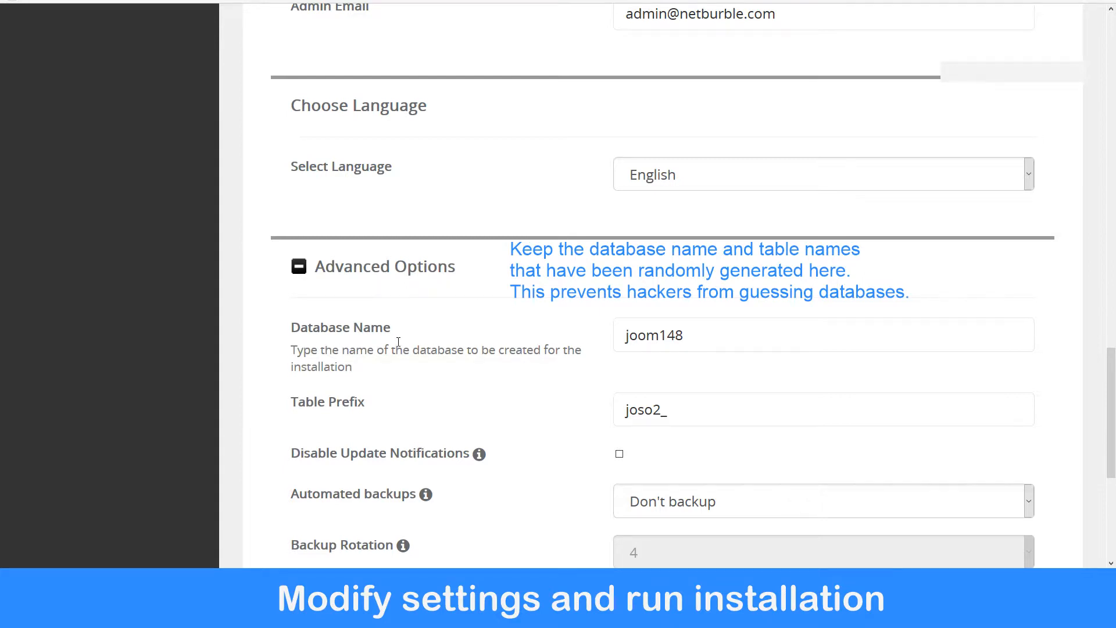
left_click(616, 341)
left_click(328, 414)
left_click(365, 418)
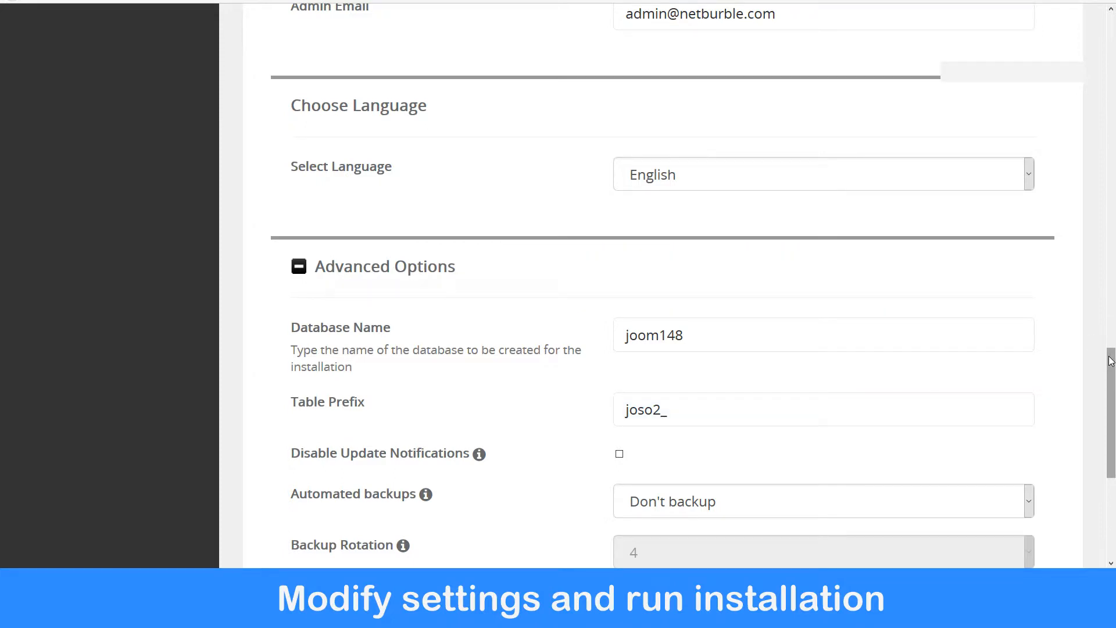
Set Automated backups to Once a week.
left_click_drag(1111, 360, 1103, 458)
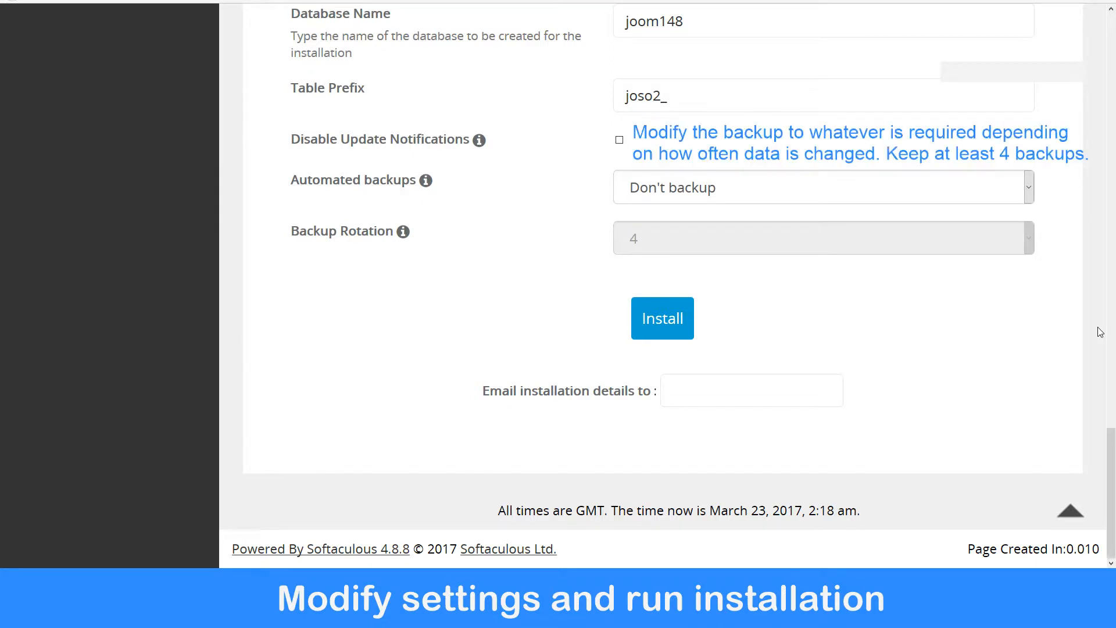
left_click(1028, 188)
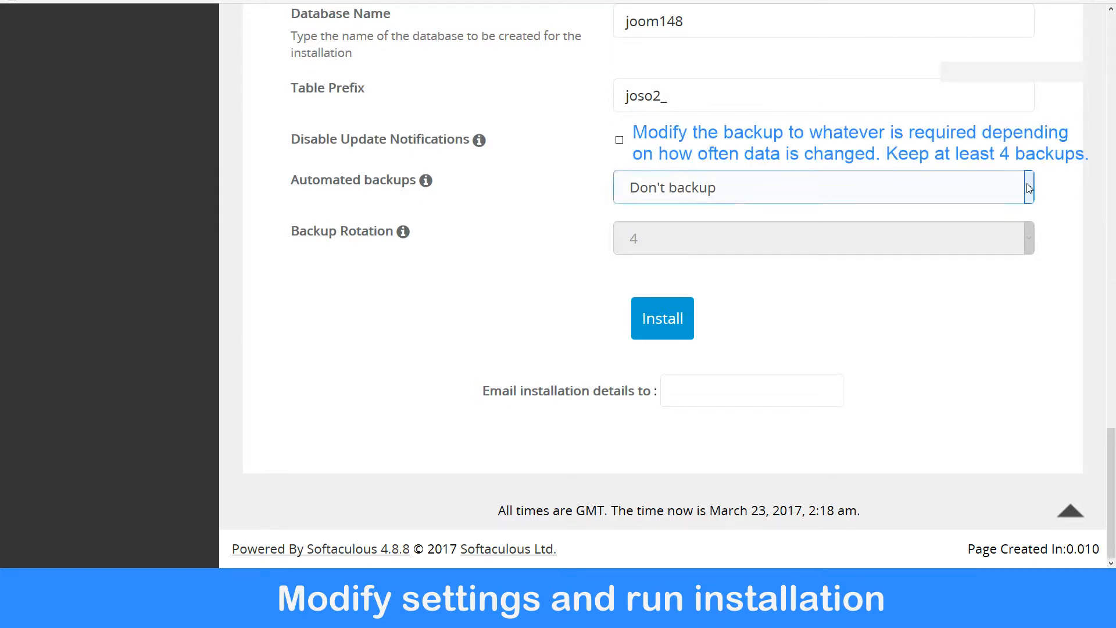
left_click(670, 269)
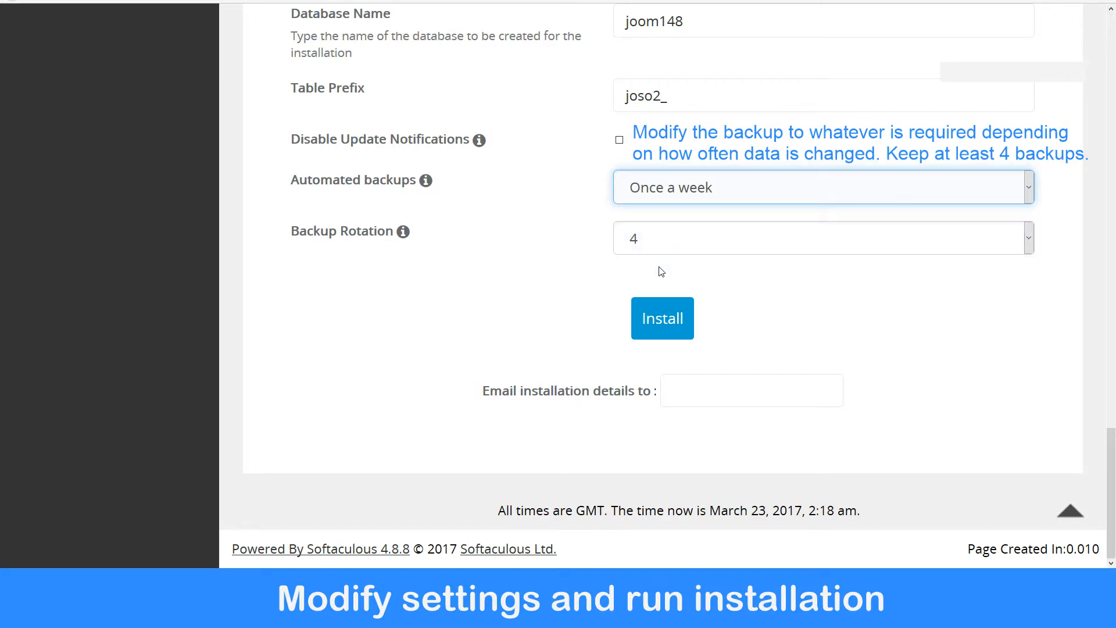
Run the Joomla installation with these settings.
left_click(686, 390)
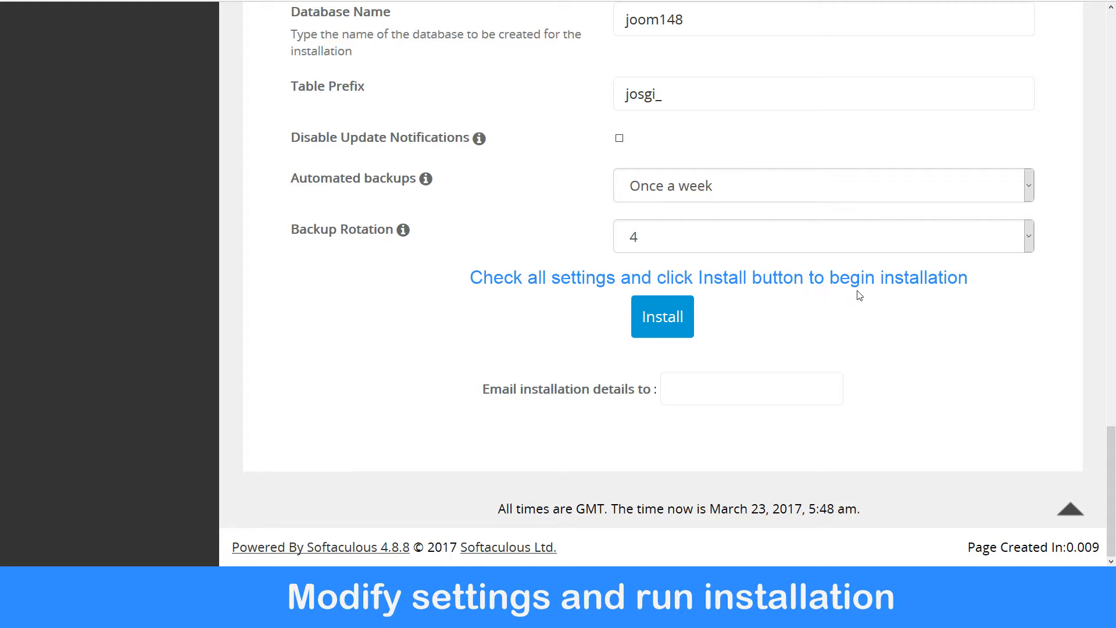
left_click(659, 319)
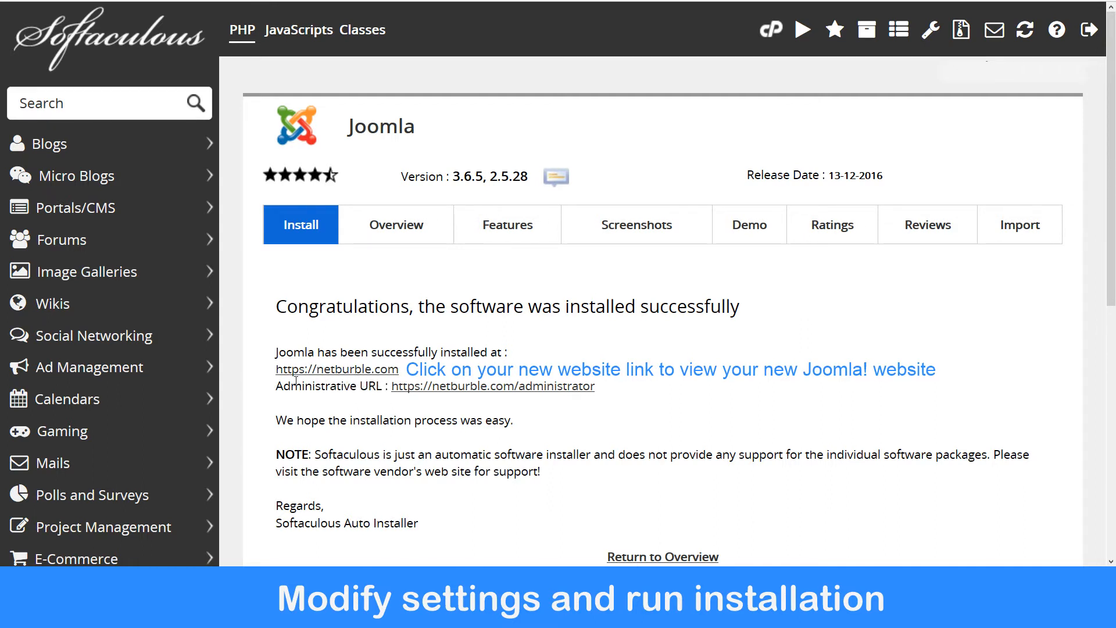
View the newly installed website in a new tab, then close that tab.
left_click(314, 369)
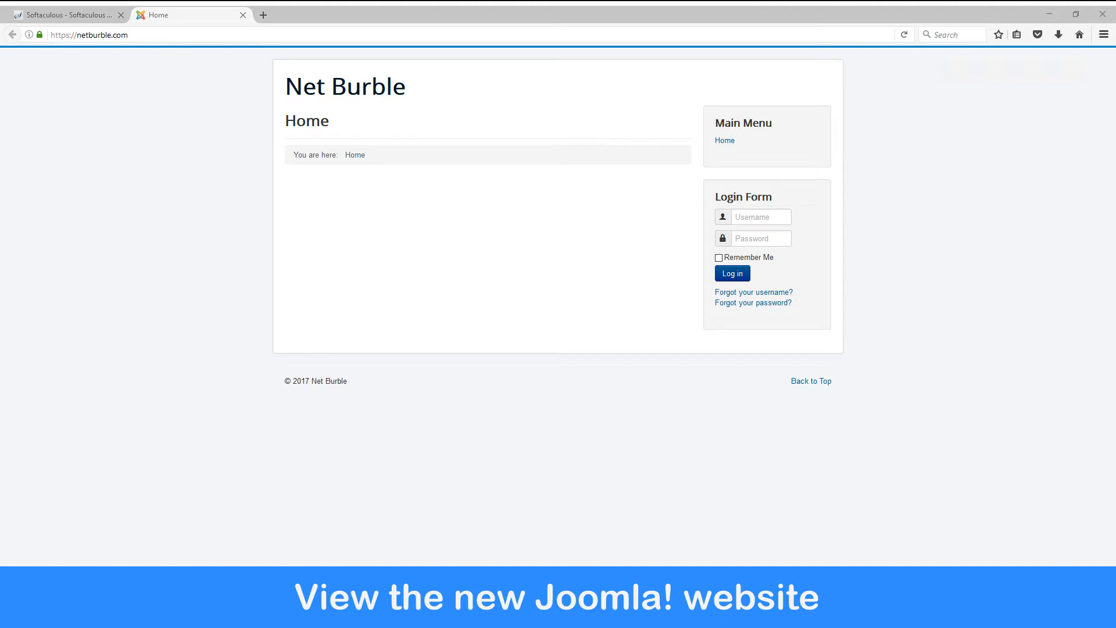
left_click(242, 15)
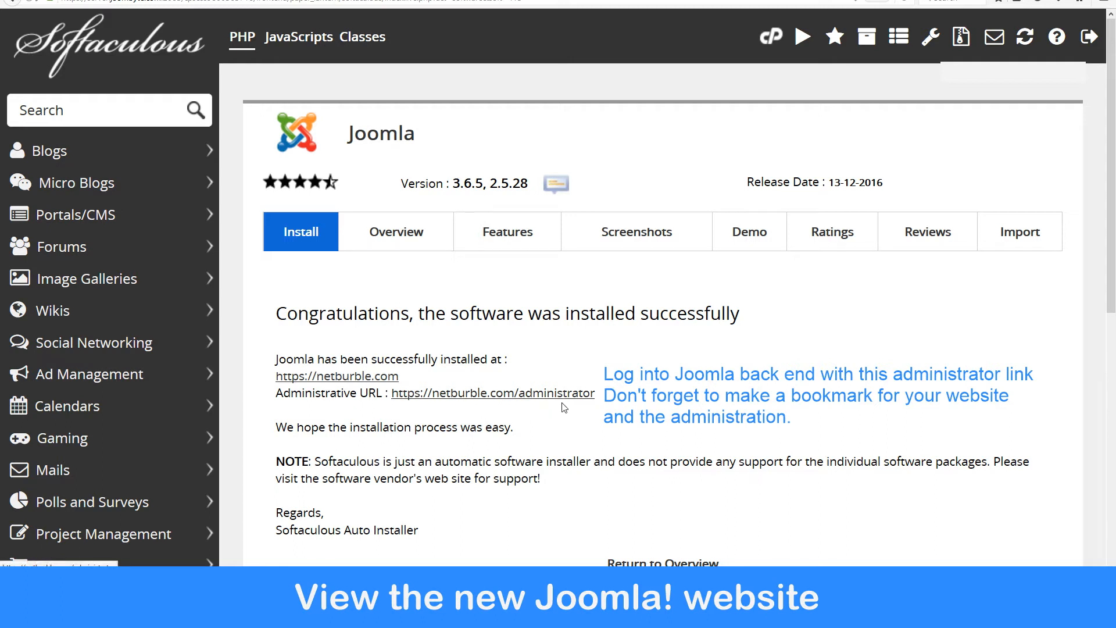
Open the Administrative URL and log in with the admin username and the admin password.
left_click(471, 392)
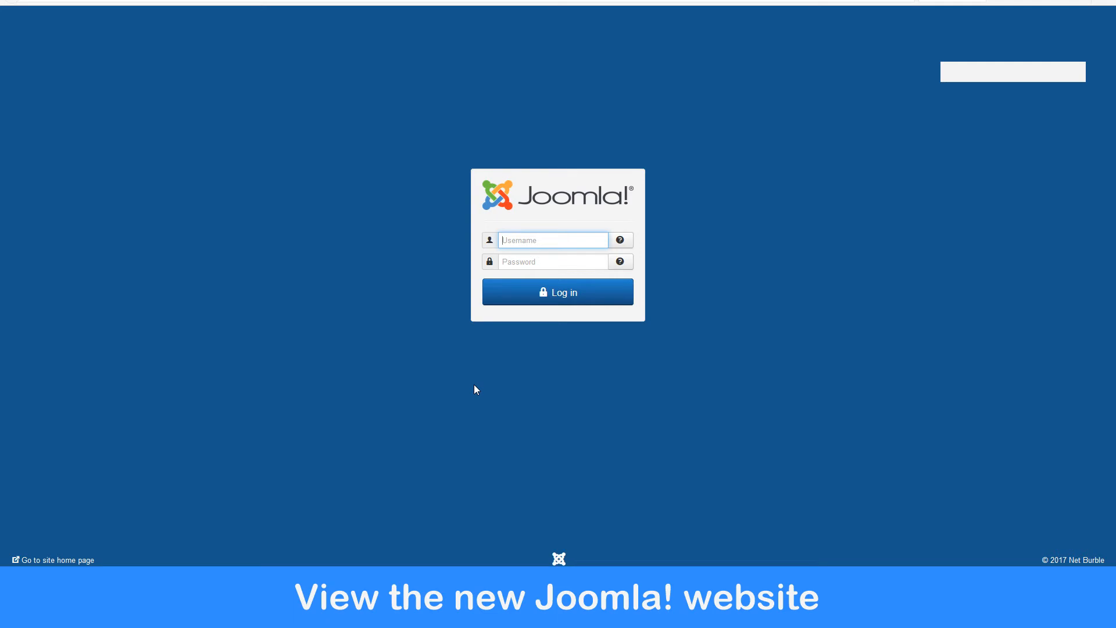
type("zulu37")
type("_admin")
key("Tab")
type("***")
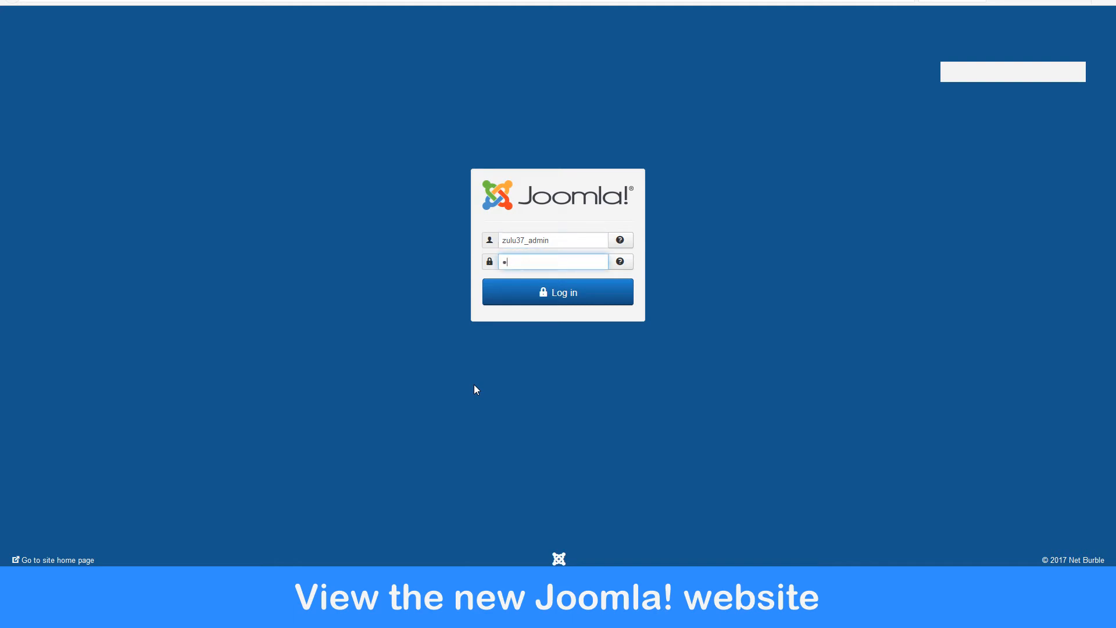
type("*******")
left_click(563, 292)
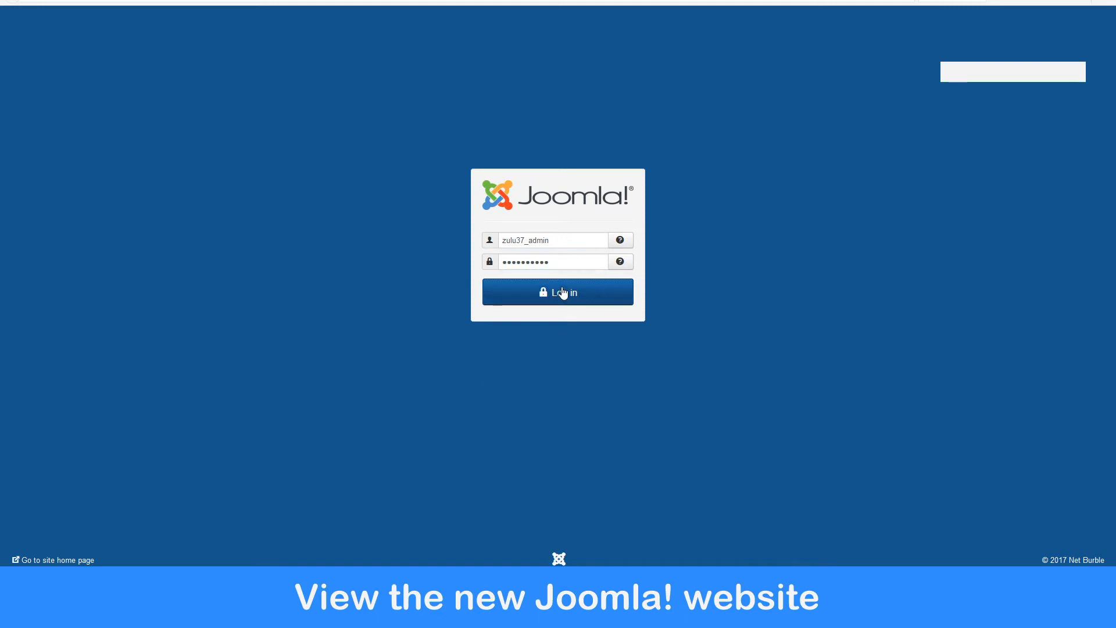